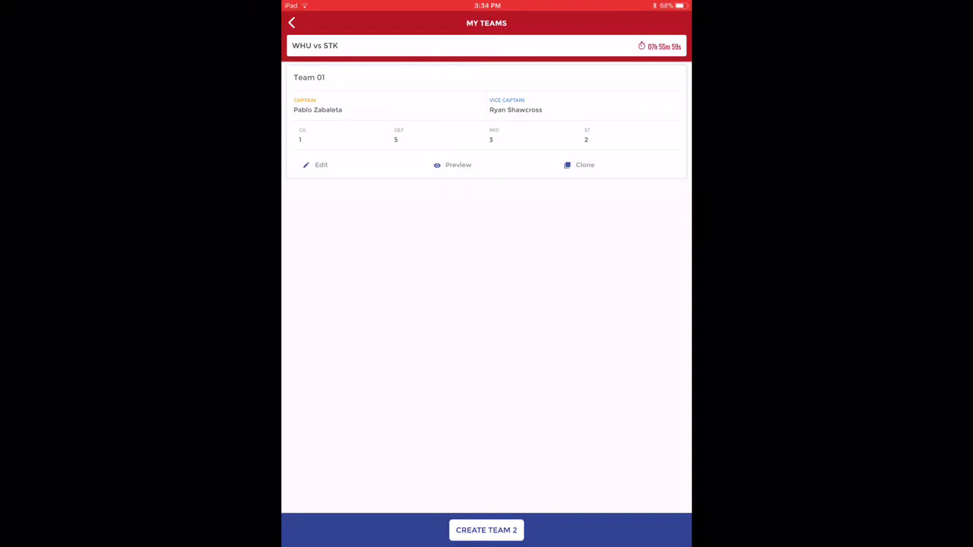
- Edit Team 01, scroll through its goalkeeper and five defenders, then bring up the midfielder list
{"action": "left_click", "coordinate": [316, 164]}
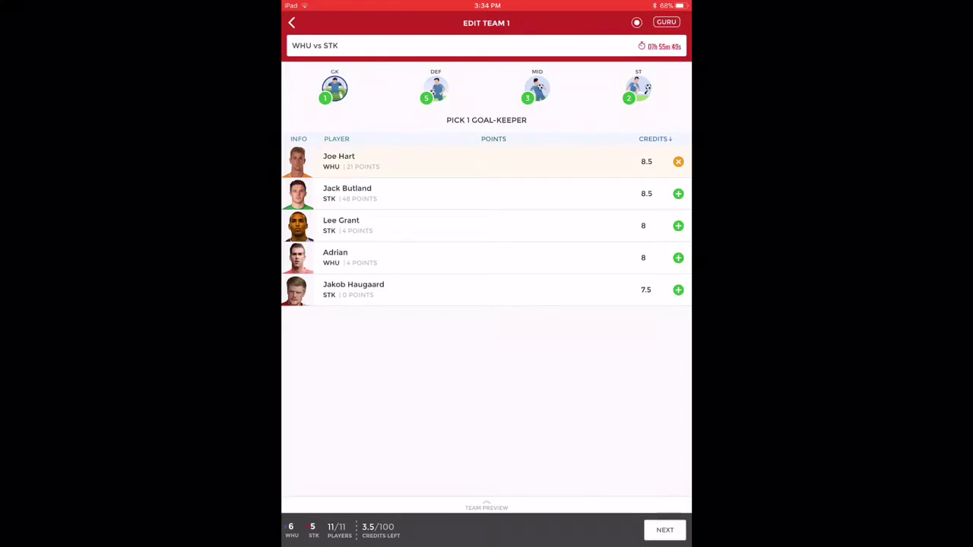
{"action": "left_click", "coordinate": [436, 87]}
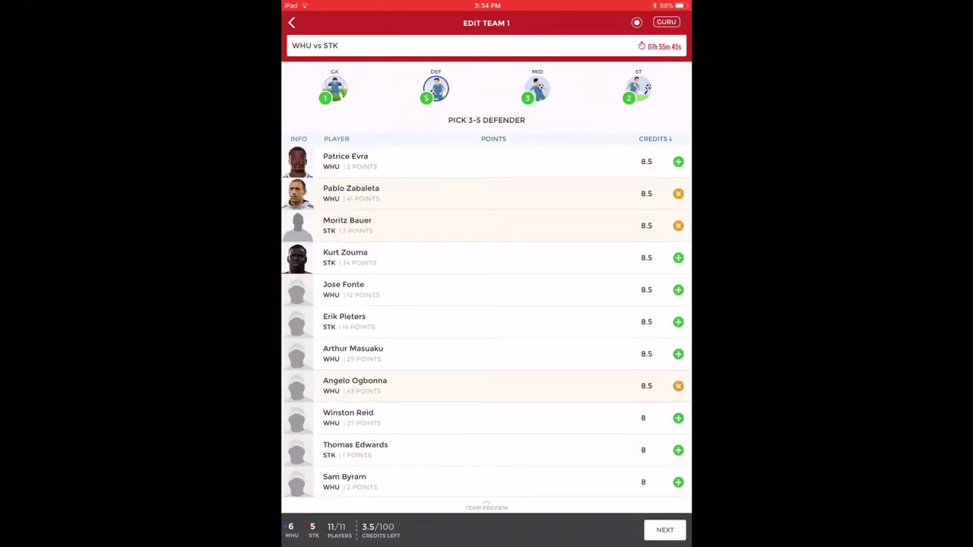
{"action": "scroll", "coordinate": [486, 319], "scroll_direction": "down", "scroll_amount": 2}
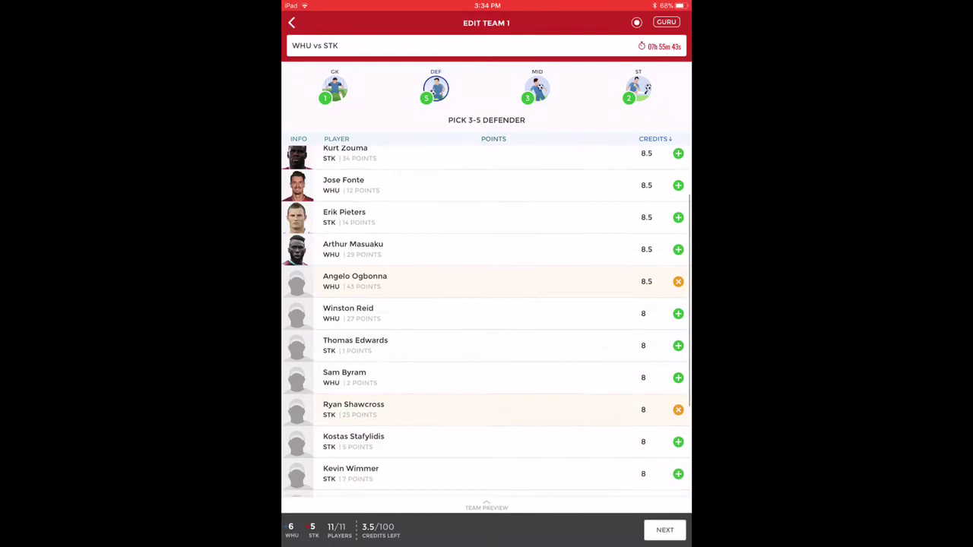
{"action": "scroll", "coordinate": [487, 319], "scroll_direction": "down", "scroll_amount": 2}
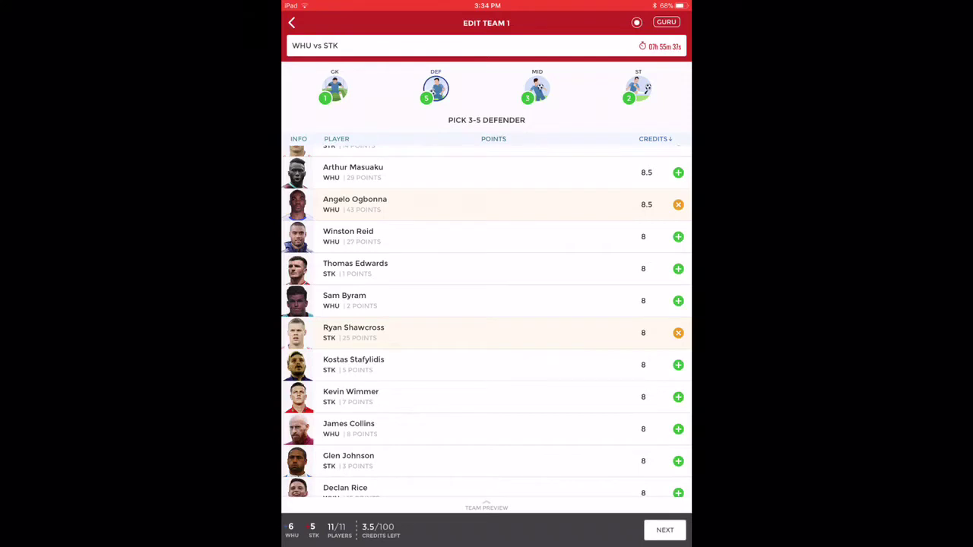
{"action": "scroll", "coordinate": [487, 320], "scroll_direction": "down", "scroll_amount": 3}
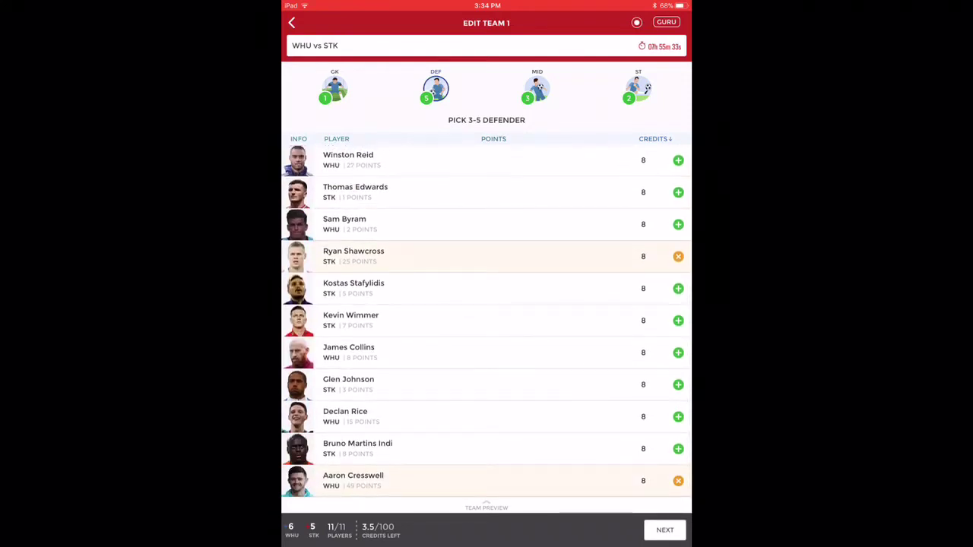
{"action": "left_click", "coordinate": [537, 88]}
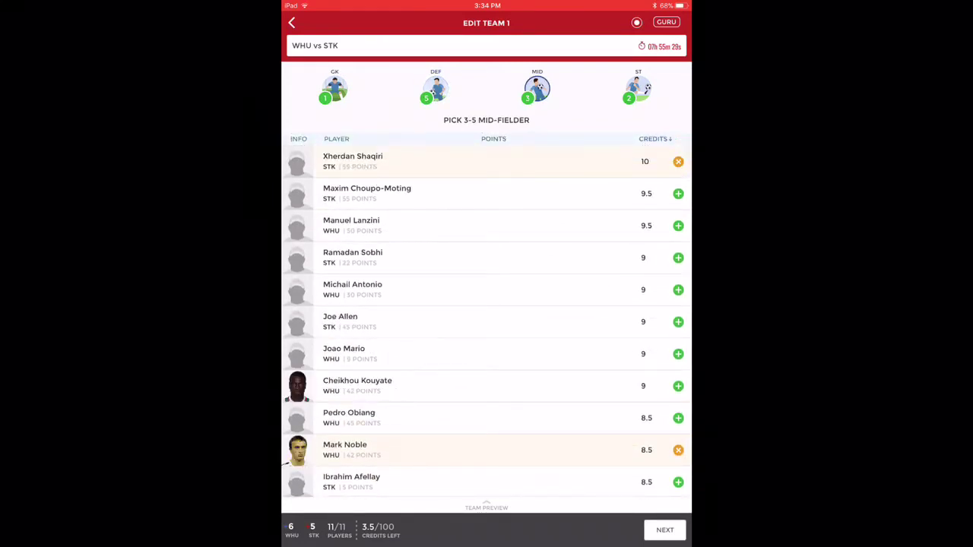
- Scroll through the three midfielders, then view forwards Marko Arnautovic and Mame Biram Diouf
{"action": "scroll", "coordinate": [487, 320], "scroll_direction": "down", "scroll_amount": 5}
{"action": "scroll", "coordinate": [486, 319], "scroll_direction": "down", "scroll_amount": 2}
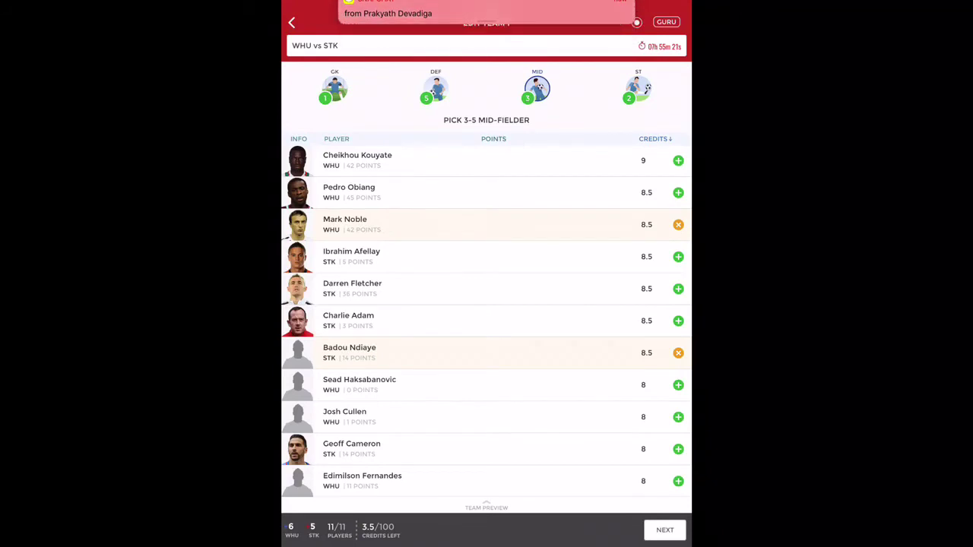
{"action": "left_click", "coordinate": [638, 88]}
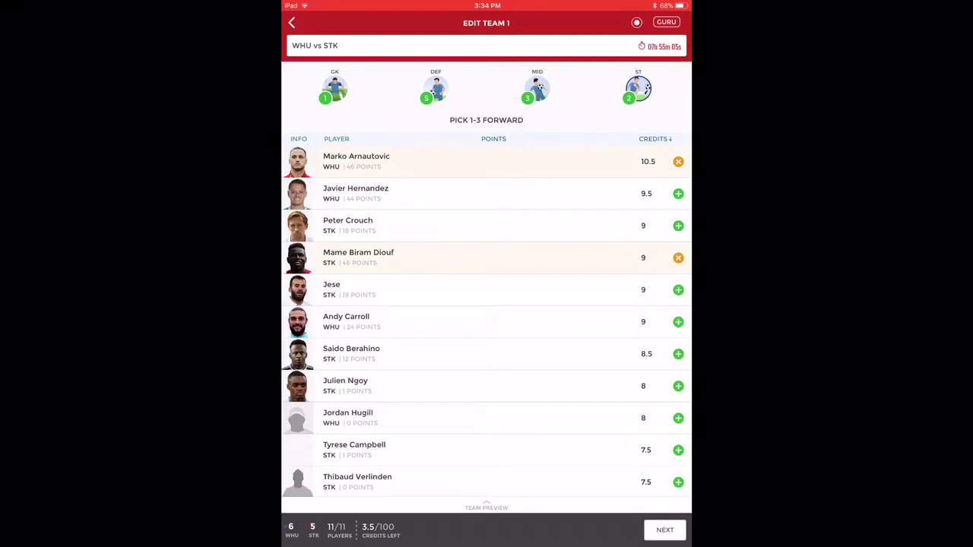
- Continue the 11/11 team, with 3.5 credits left, to the Choose C & VC screen
{"action": "left_click", "coordinate": [665, 530]}
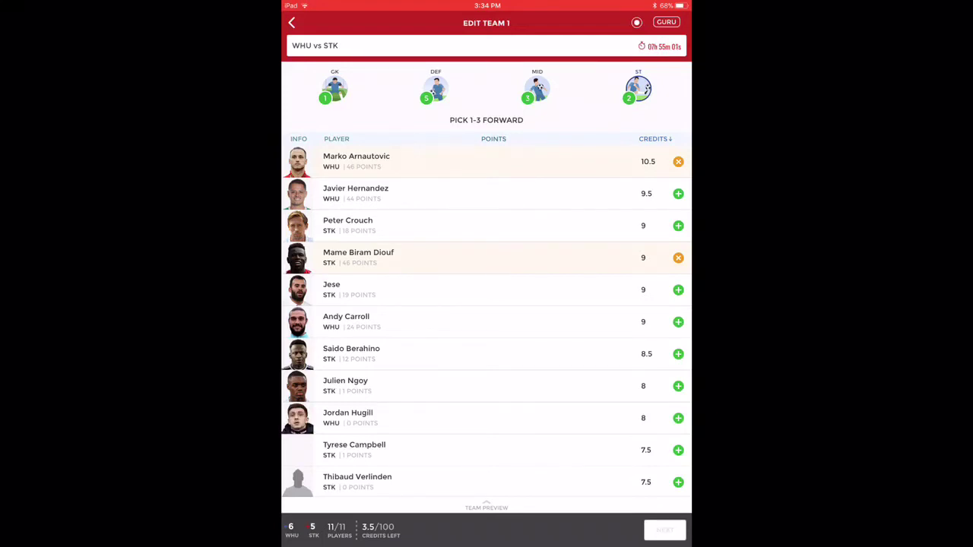